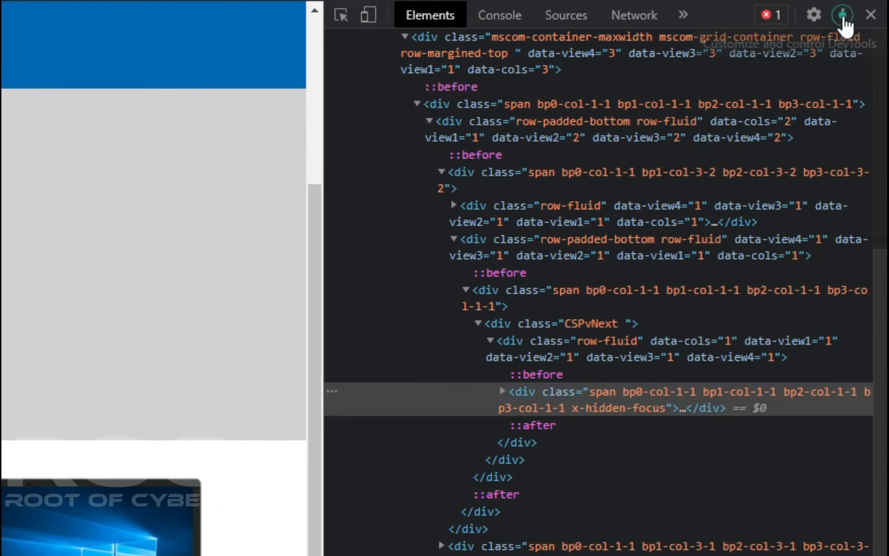
Step: Turn off automatic user agent selection in the DevTools network conditions and set the user agent to Chrome — iPhone
{"action": "left_click", "coordinate": [864, 35]}
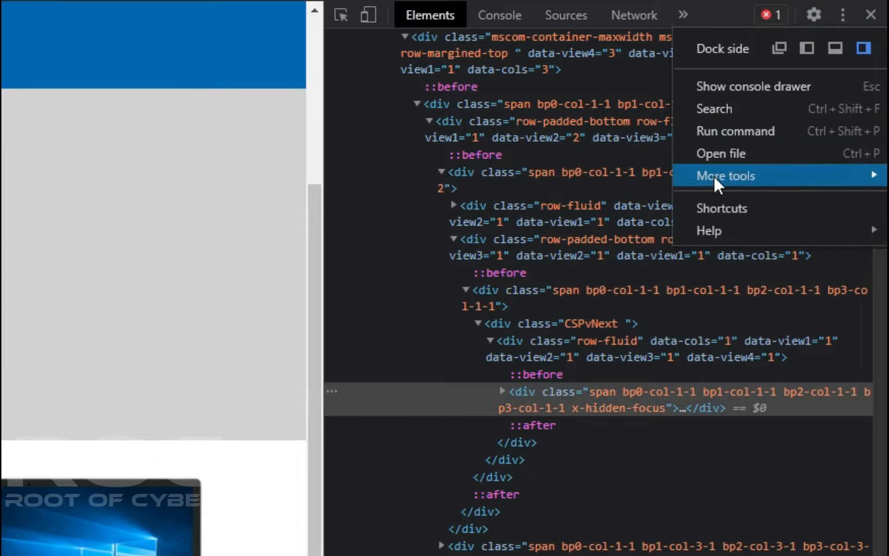
{"action": "left_click", "coordinate": [690, 183]}
{"action": "left_click", "coordinate": [610, 354]}
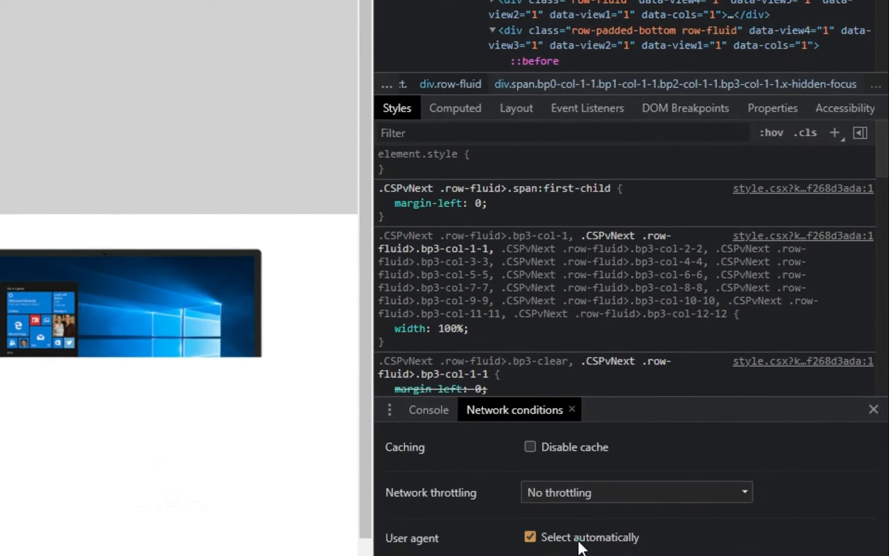
{"action": "left_click", "coordinate": [579, 555]}
{"action": "left_click", "coordinate": [581, 555]}
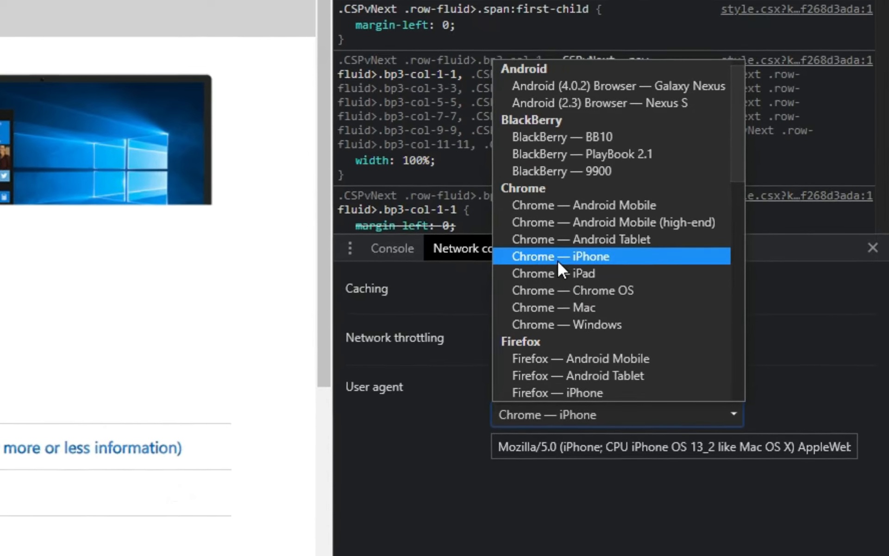
{"action": "left_click", "coordinate": [567, 299]}
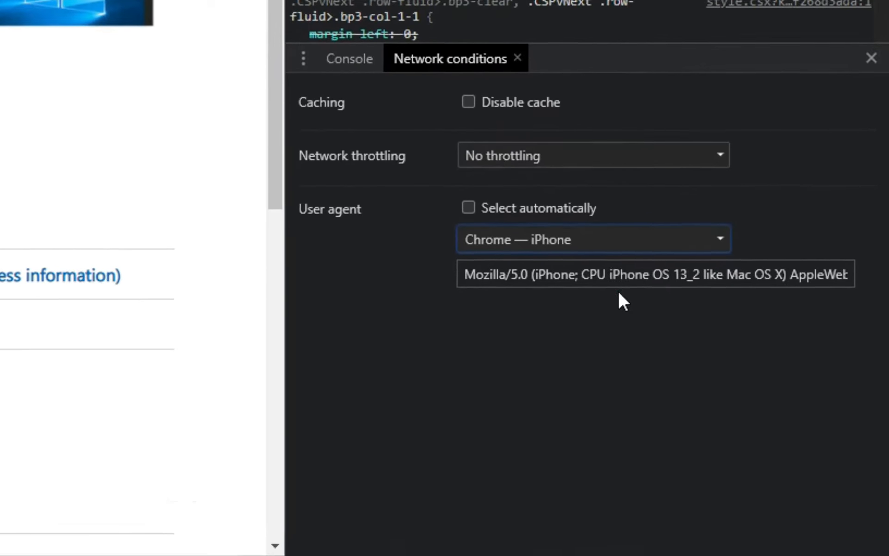
{"action": "left_click", "coordinate": [627, 354]}
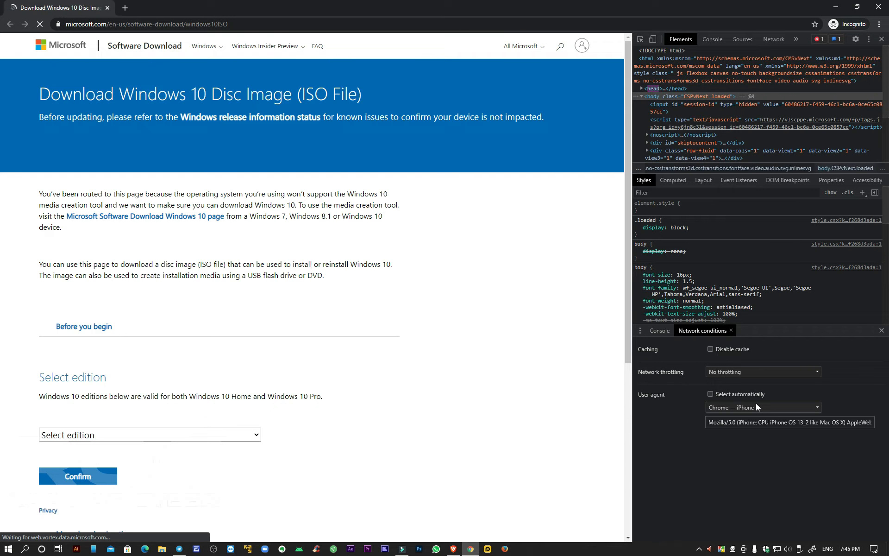
Step: Select Windows 10 as the edition on the ISO download page and confirm the choice
{"action": "scroll", "coordinate": [185, 403], "scroll_direction": "down", "scroll_amount": 2}
{"action": "left_click", "coordinate": [106, 345]}
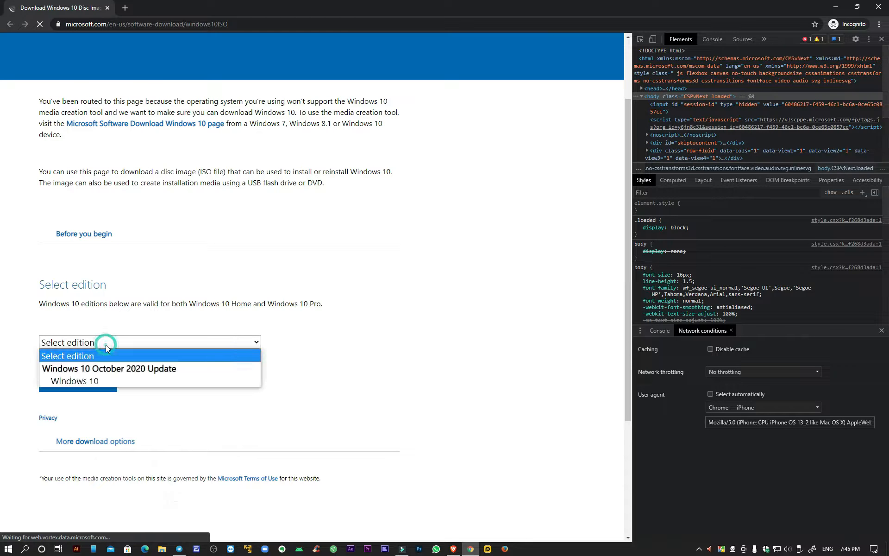
{"action": "left_click", "coordinate": [111, 382]}
{"action": "left_click", "coordinate": [113, 382]}
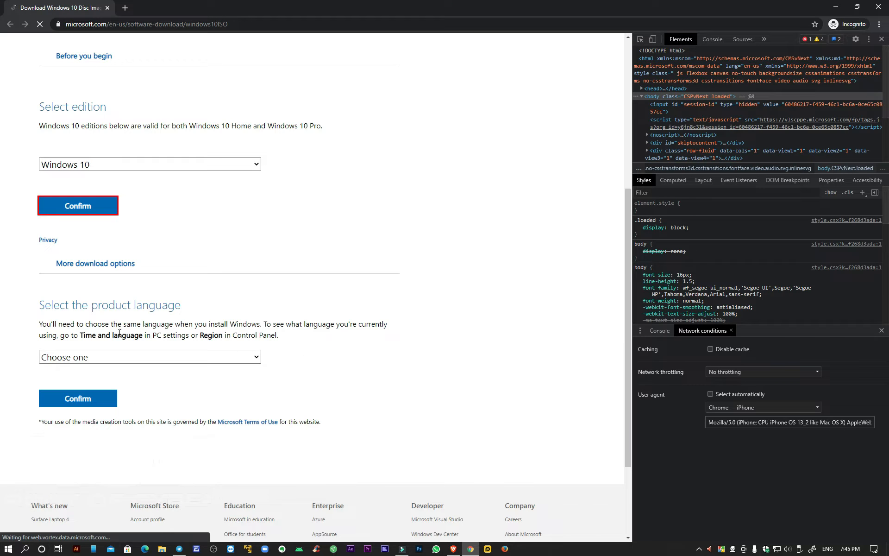
Step: Confirm English International as the product language and start the 64-bit Windows 10 download
{"action": "left_click", "coordinate": [104, 358]}
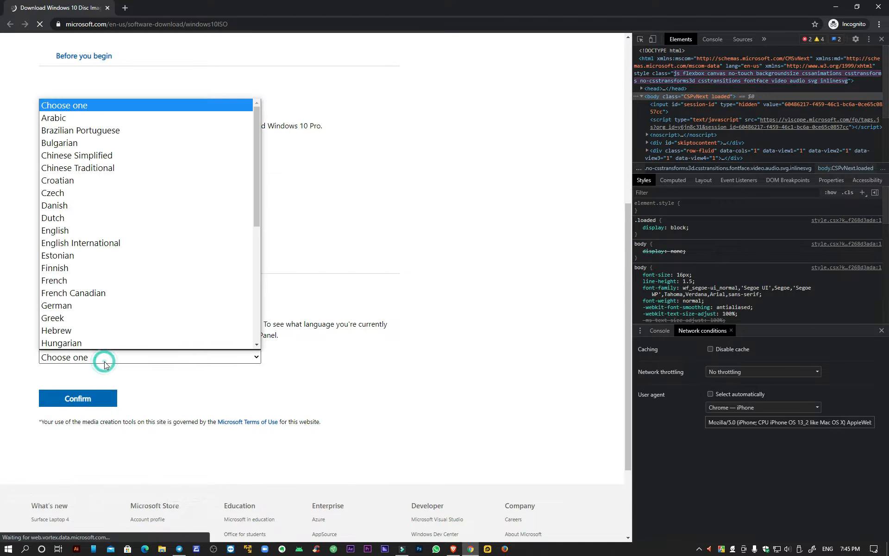
{"action": "left_click", "coordinate": [110, 243]}
{"action": "left_click", "coordinate": [78, 399]}
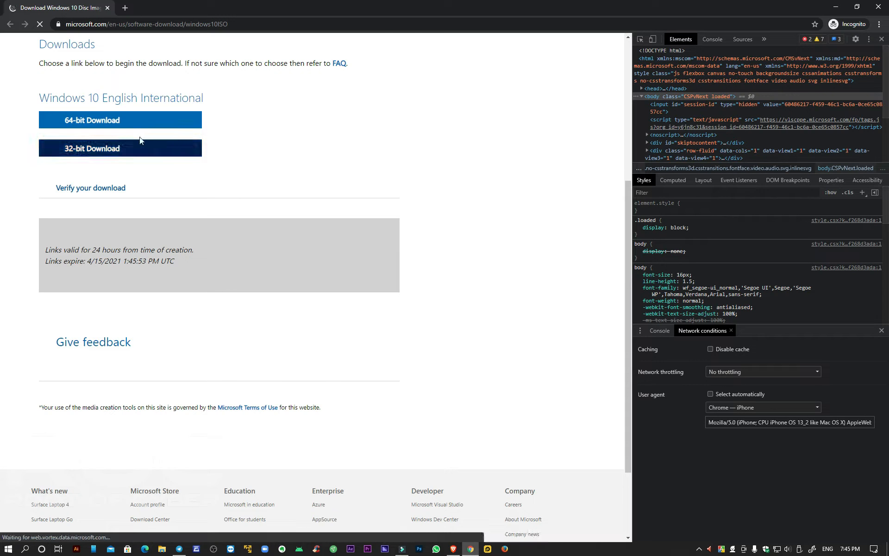
{"action": "left_click", "coordinate": [132, 117]}
{"action": "scroll", "coordinate": [187, 219], "scroll_direction": "up", "scroll_amount": 2}
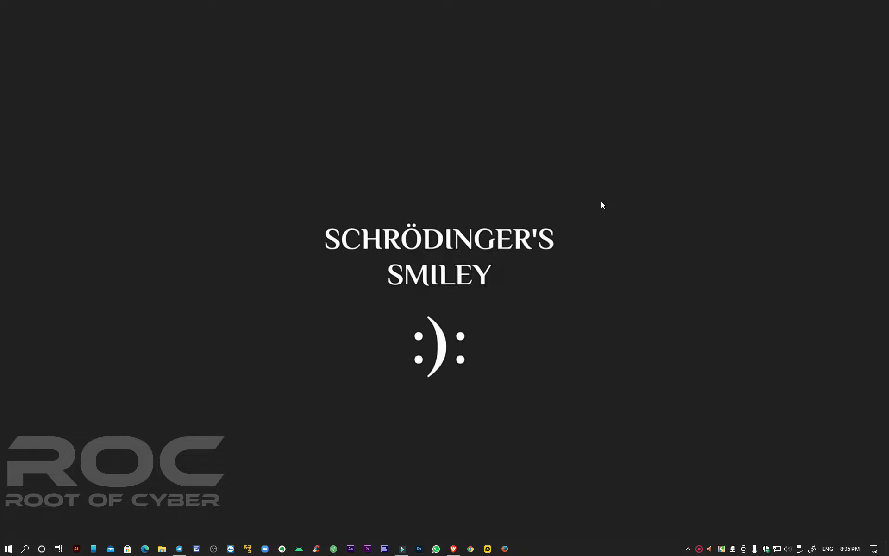
Step: Switch to File Explorer and locate Win10_20H2_v2_EnglishInternational_x64.iso in Documents using extra large icons, closing the window when done
{"action": "left_click", "coordinate": [161, 549]}
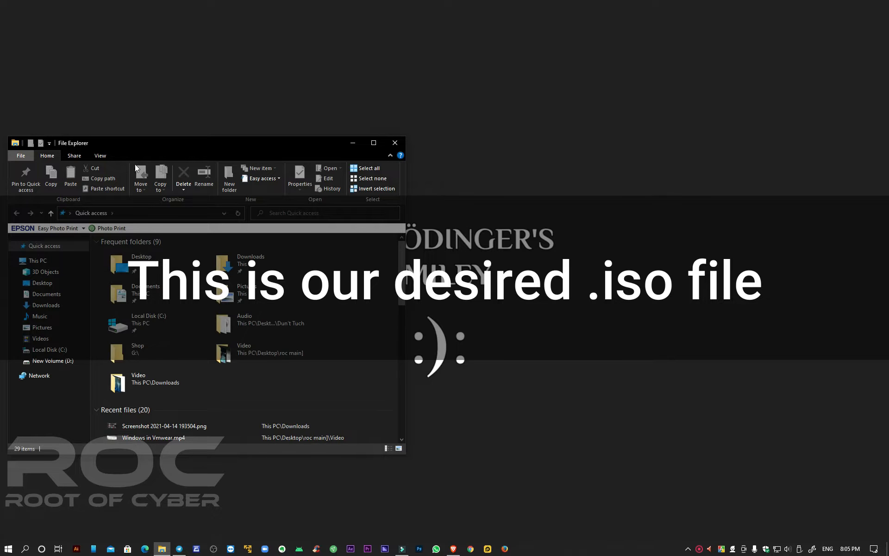
{"action": "left_click_drag", "start_coordinate": [184, 145], "coordinate": [472, 120]}
{"action": "left_click", "coordinate": [333, 268]}
{"action": "left_click", "coordinate": [387, 130]}
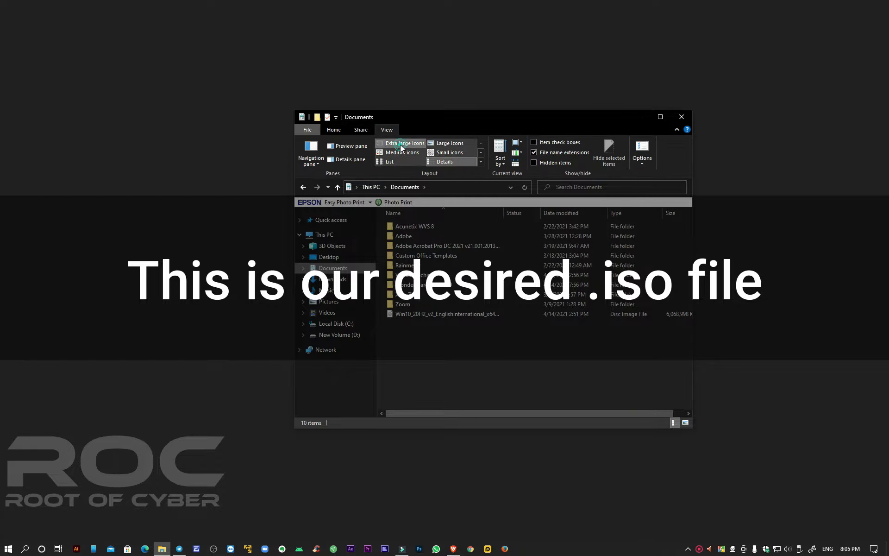
{"action": "left_click", "coordinate": [402, 142]}
{"action": "left_click_drag", "start_coordinate": [665, 300], "coordinate": [560, 389]}
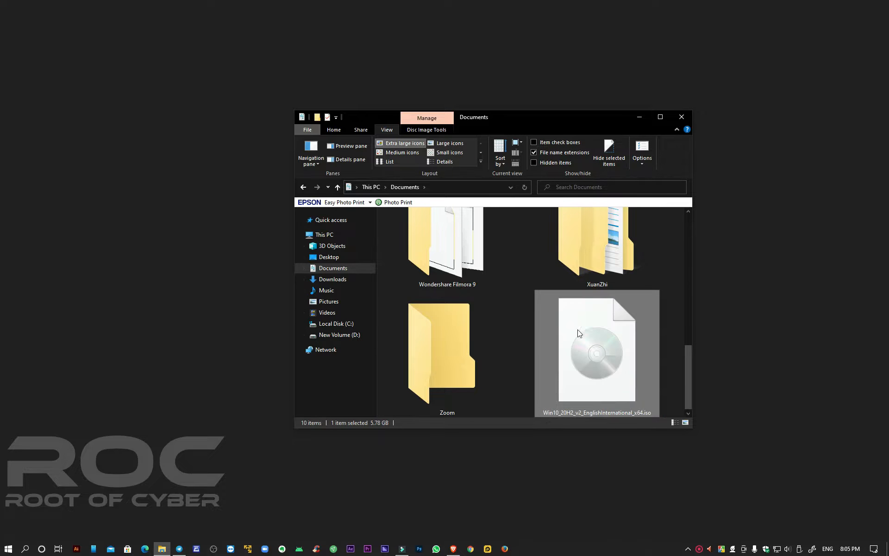
{"action": "left_click", "coordinate": [681, 116]}
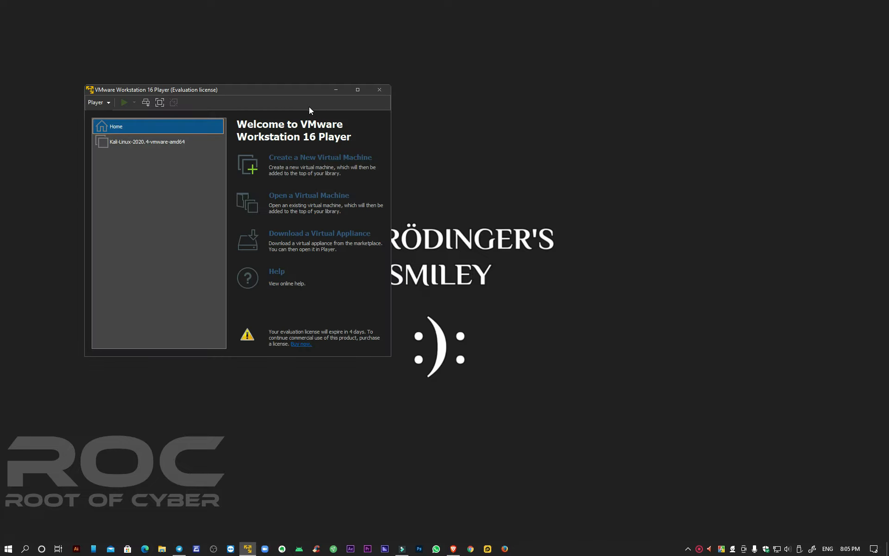
Step: In VMware Workstation 16 Player, start a new virtual machine using Win10_20H2_v2_EnglishInternational_x64.iso from Documents as the installer disc image
{"action": "left_click_drag", "start_coordinate": [310, 90], "coordinate": [658, 97]}
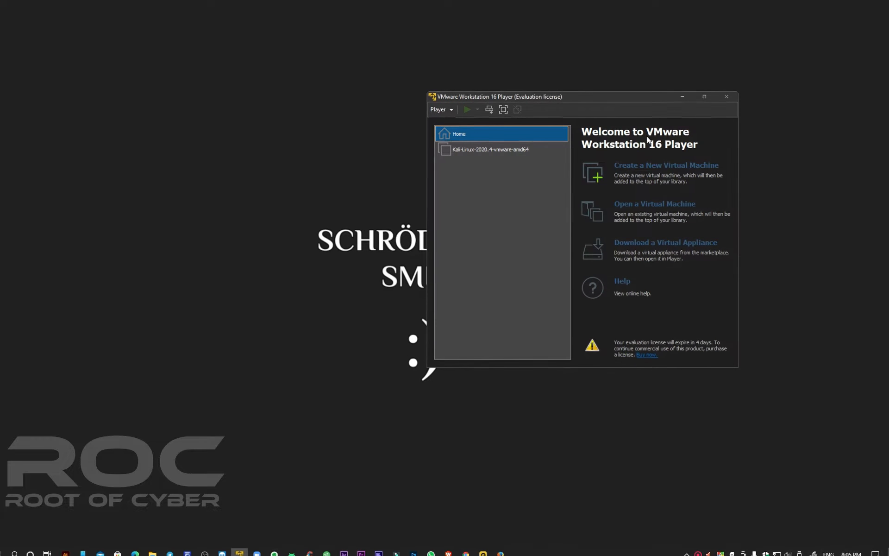
{"action": "left_click", "coordinate": [638, 164]}
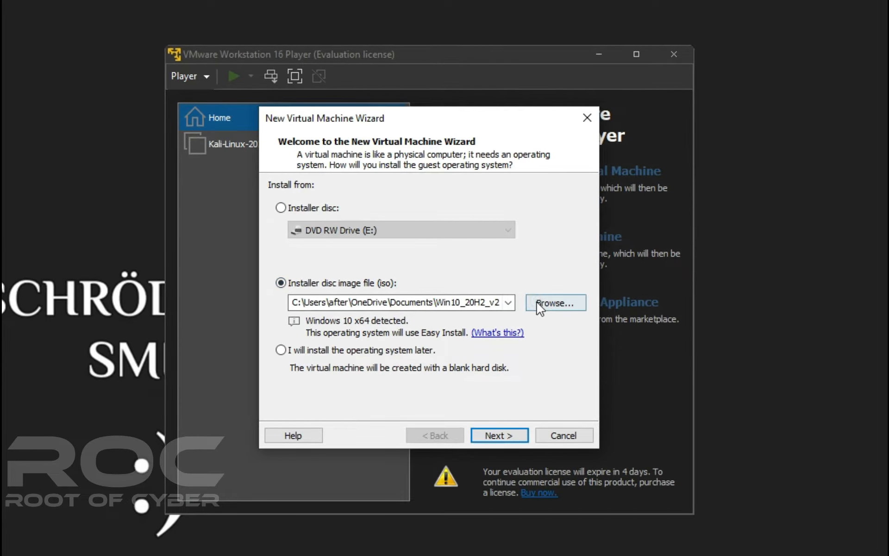
{"action": "left_click", "coordinate": [552, 303]}
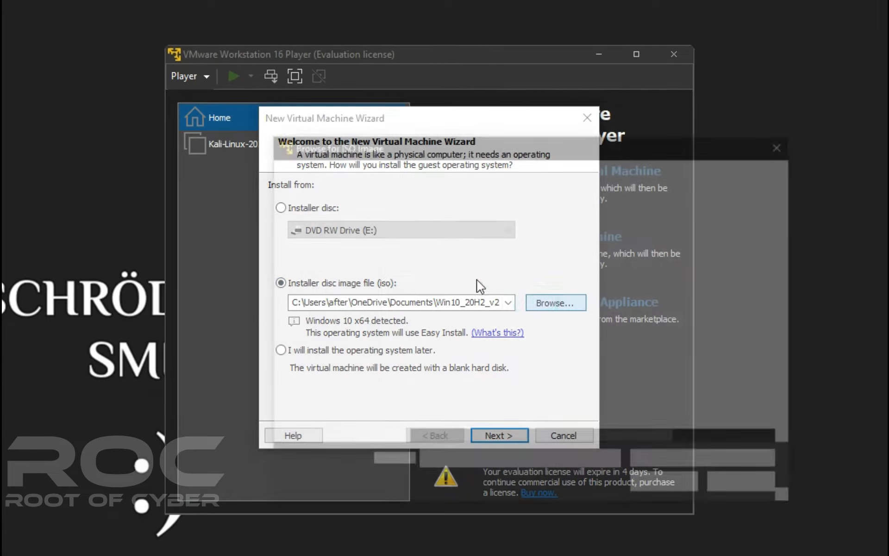
{"action": "left_click", "coordinate": [469, 399]}
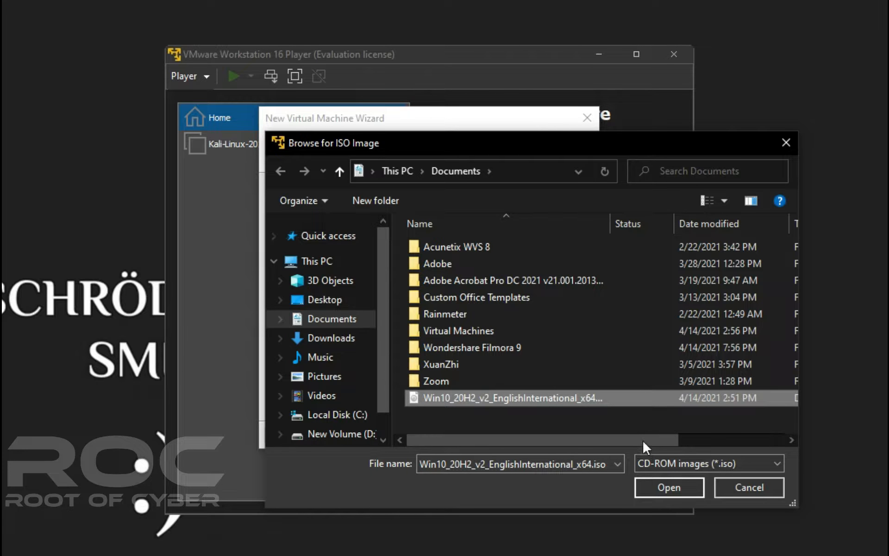
{"action": "left_click", "coordinate": [677, 484]}
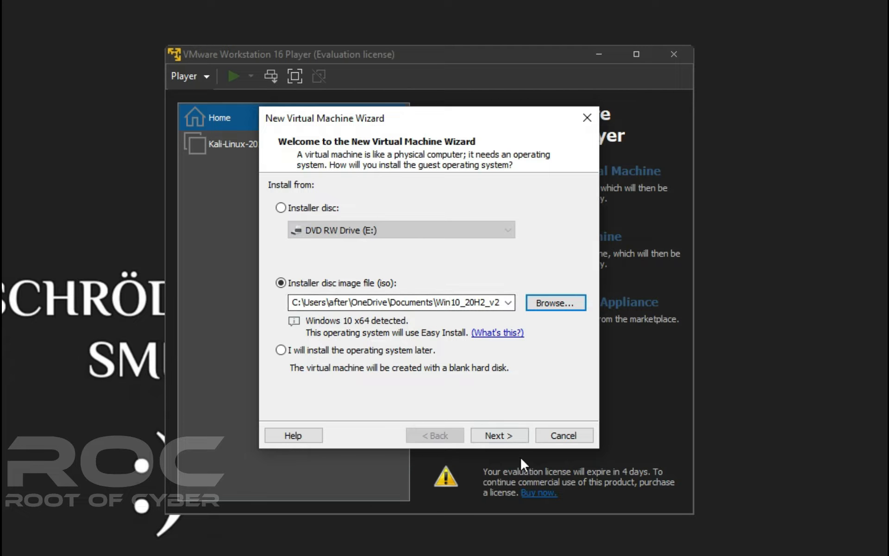
{"action": "left_click", "coordinate": [518, 435]}
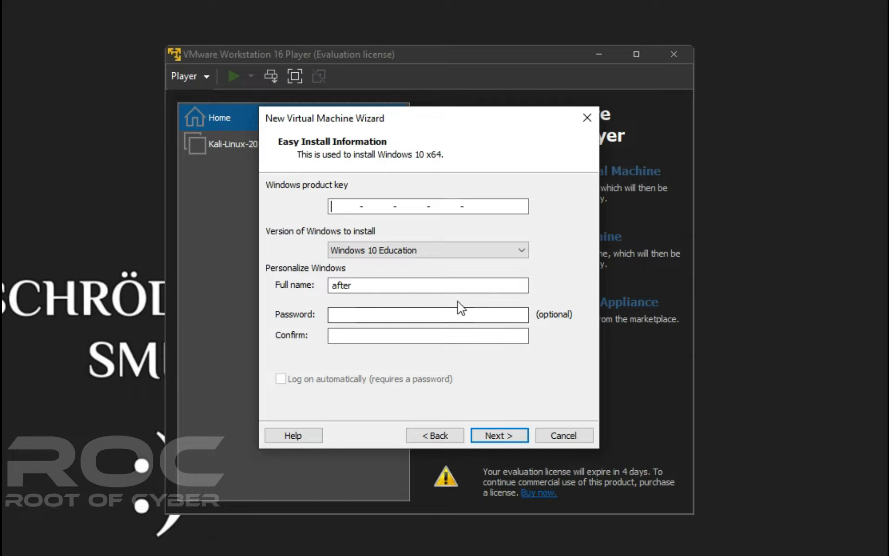
Step: Enter the full name for personalizing Windows and continue Easy Install without a product key or password
{"action": "double_click", "coordinate": [459, 282]}
{"action": "key", "text": "BackSpace"}
{"action": "type", "text": "Mahmud Rafi"}
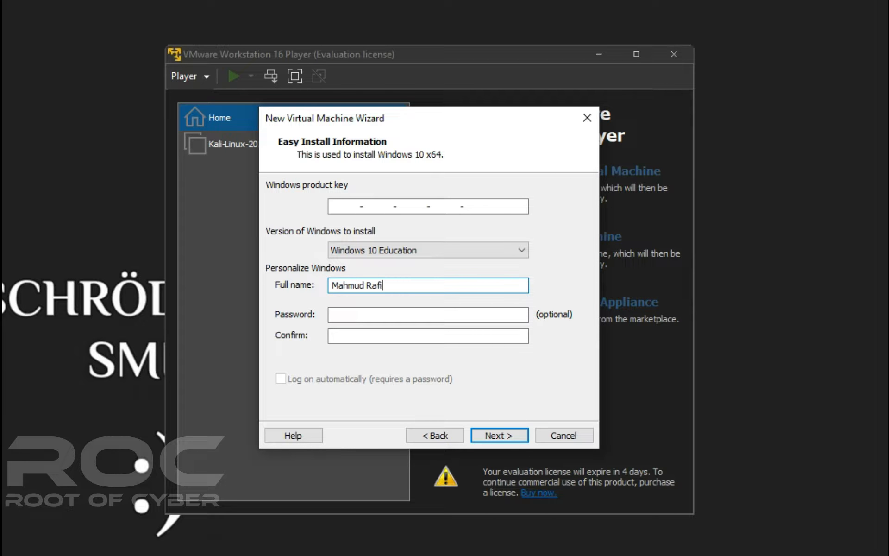
{"action": "left_click", "coordinate": [522, 439]}
{"action": "left_click", "coordinate": [465, 312]}
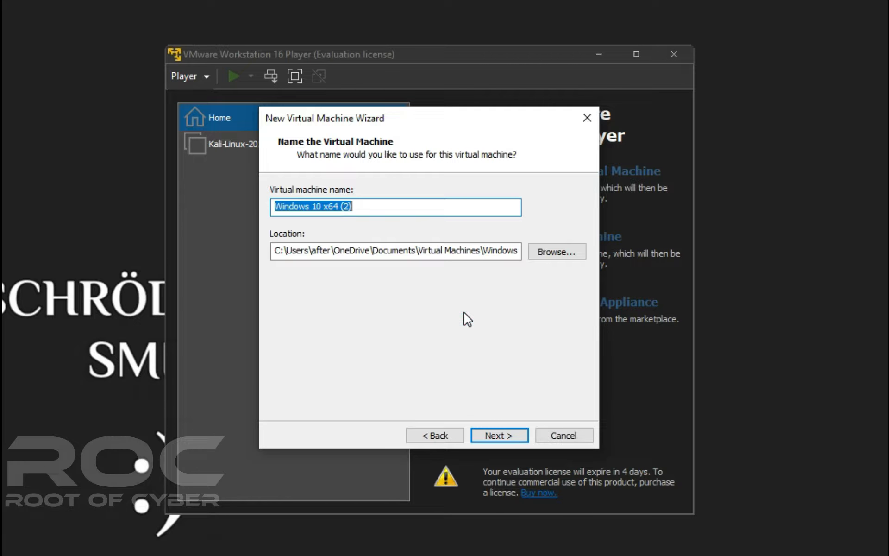
Step: Keep the suggested virtual machine name and finish creating the machine with a maximum disk size of 200 GB
{"action": "left_click", "coordinate": [501, 437]}
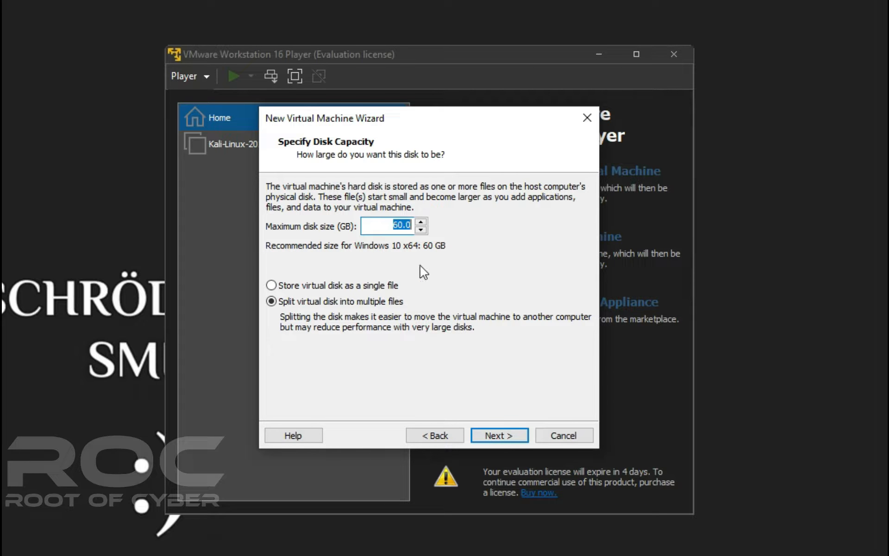
{"action": "type", "text": "20"}
{"action": "left_click", "coordinate": [507, 433]}
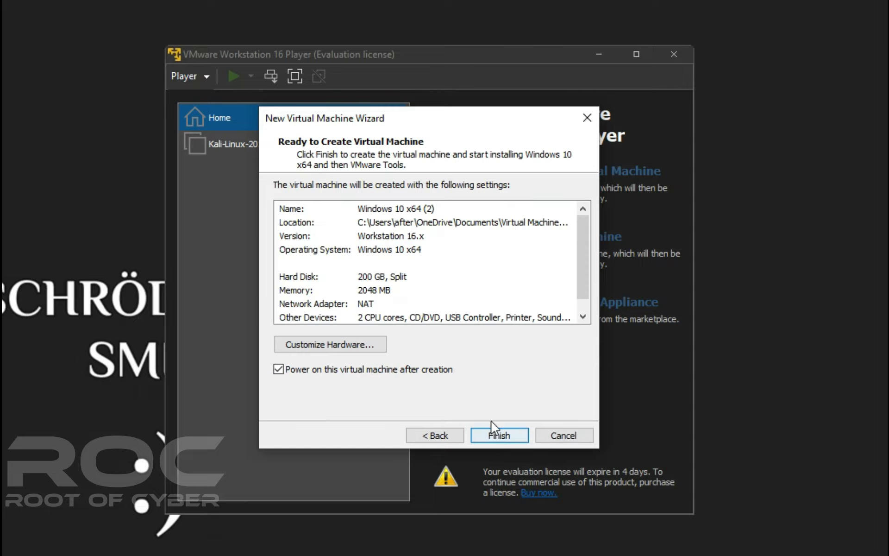
{"action": "left_click", "coordinate": [499, 436]}
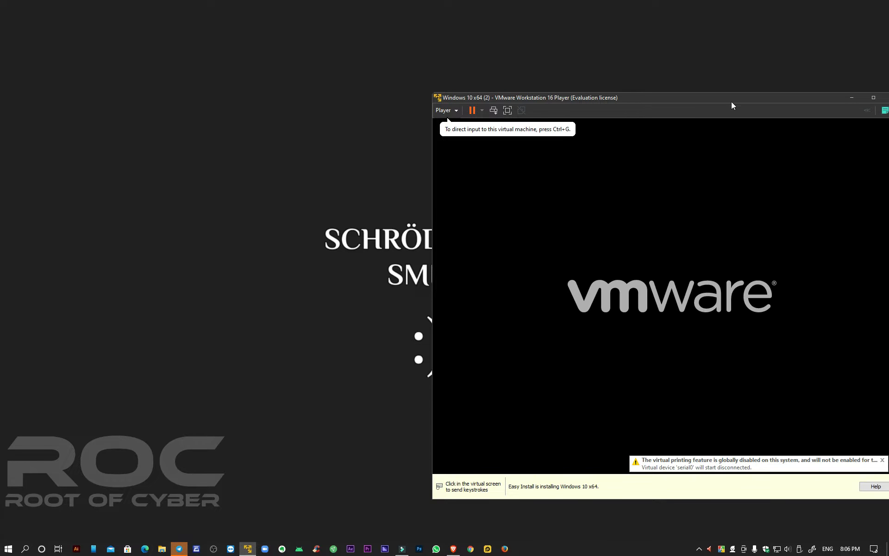
Step: Dismiss the device warning and the Easy Install notice, and reposition and resize the virtual machine window to show the whole guest screen
{"action": "left_click_drag", "start_coordinate": [645, 101], "coordinate": [357, 72]}
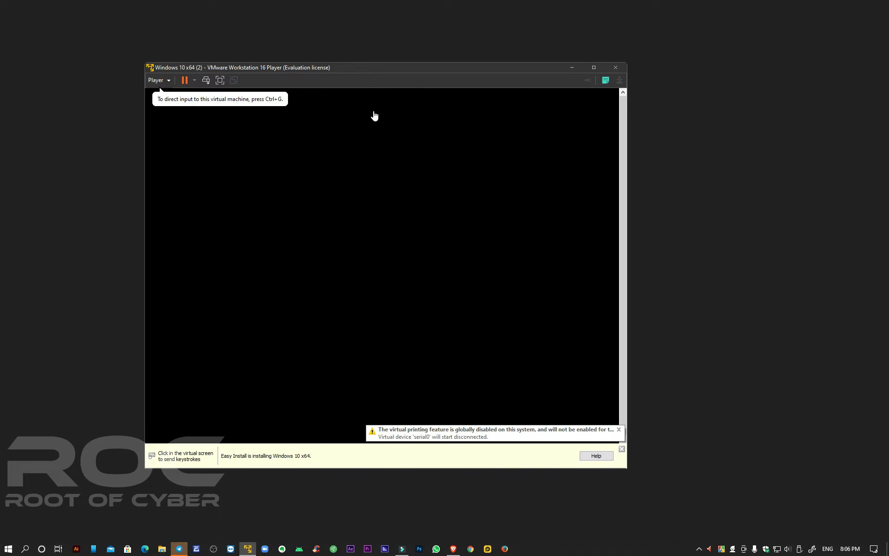
{"action": "left_click", "coordinate": [619, 430]}
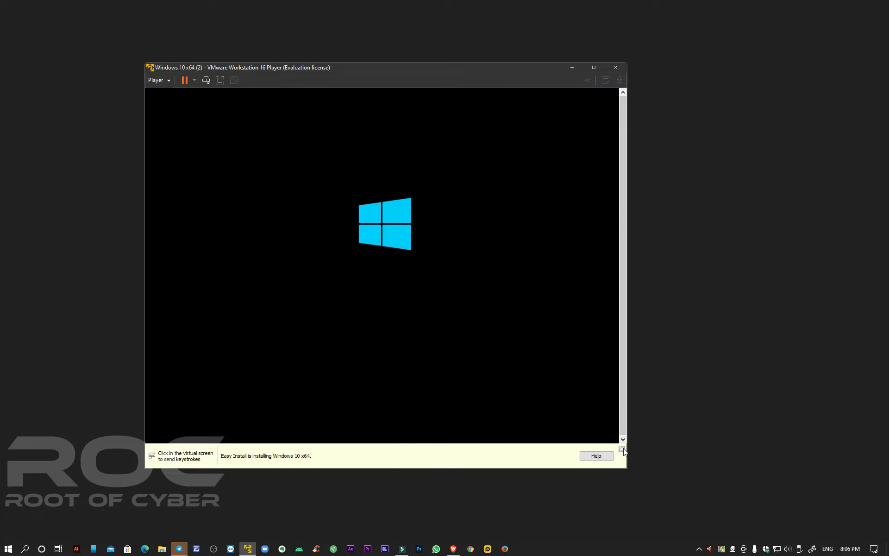
{"action": "left_click", "coordinate": [622, 449]}
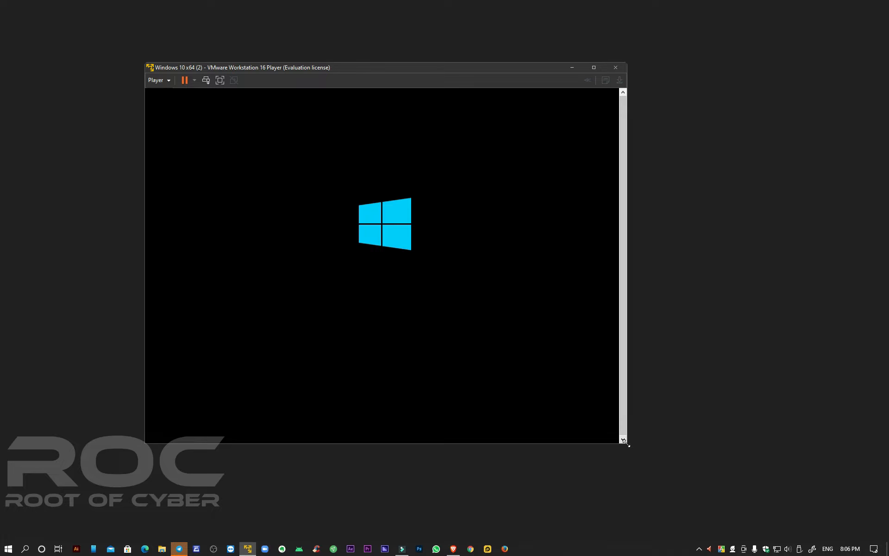
{"action": "left_click_drag", "start_coordinate": [627, 445], "coordinate": [777, 461]}
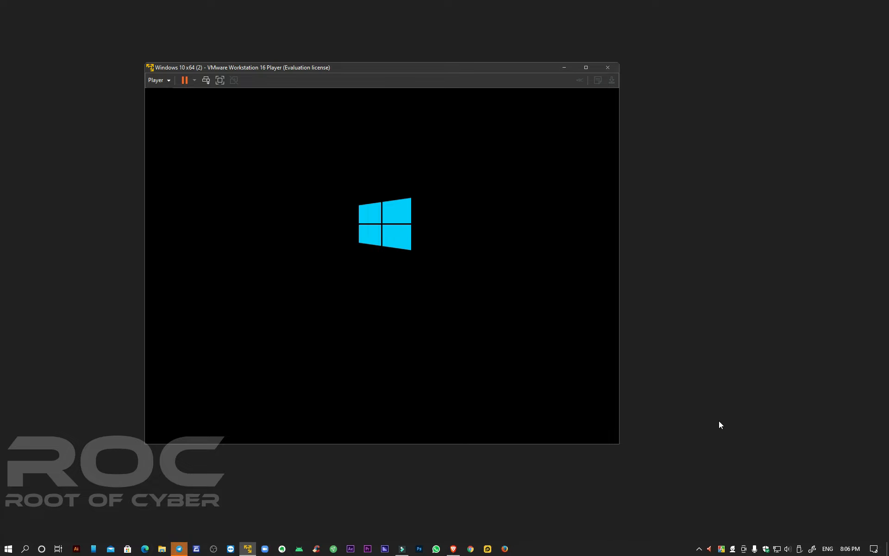
{"action": "left_click_drag", "start_coordinate": [435, 74], "coordinate": [486, 76]}
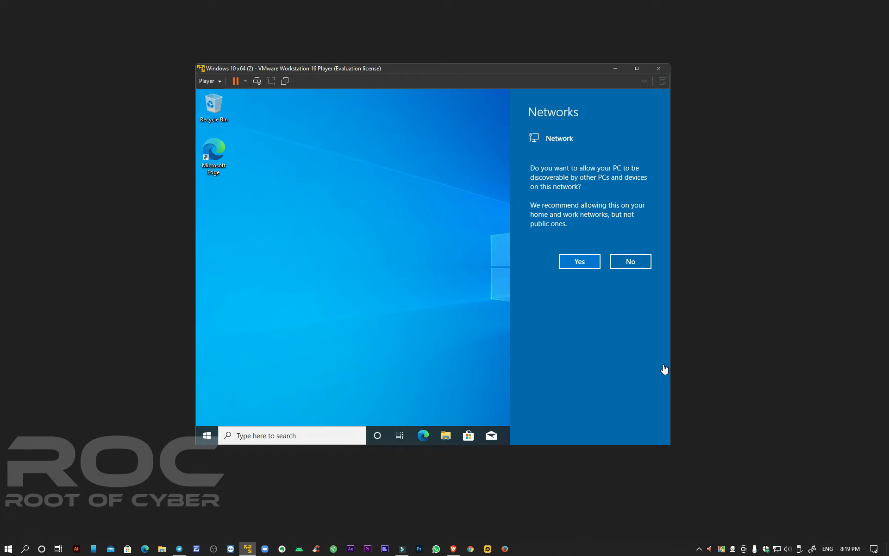
Step: Allow the virtual Windows 10 PC to be discoverable by other devices on the network
{"action": "left_click", "coordinate": [574, 266]}
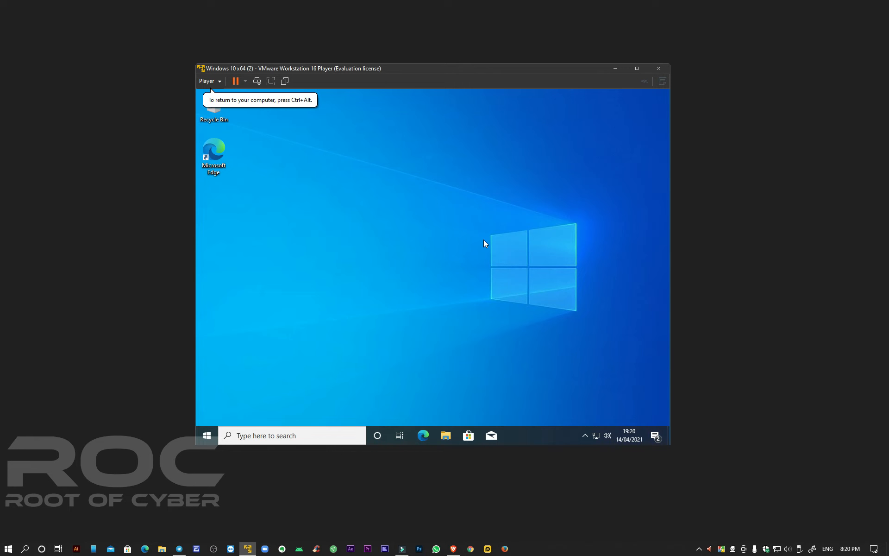
{"action": "right_click", "coordinate": [435, 197]}
{"action": "left_click", "coordinate": [463, 225]}
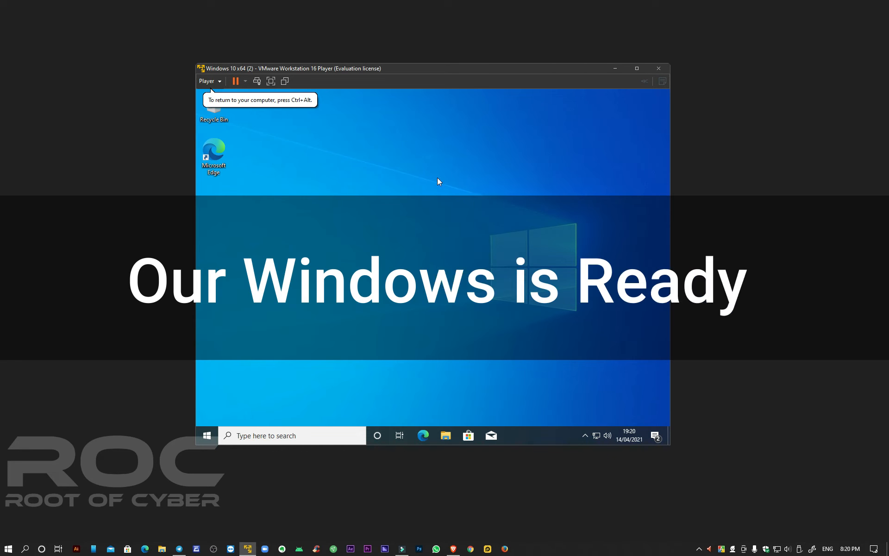
{"action": "right_click", "coordinate": [437, 159]}
{"action": "left_click", "coordinate": [462, 184]}
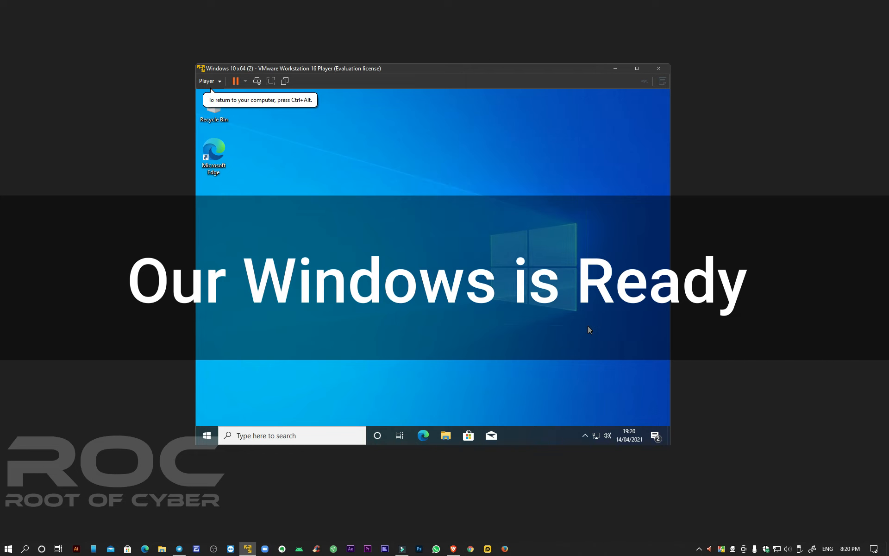